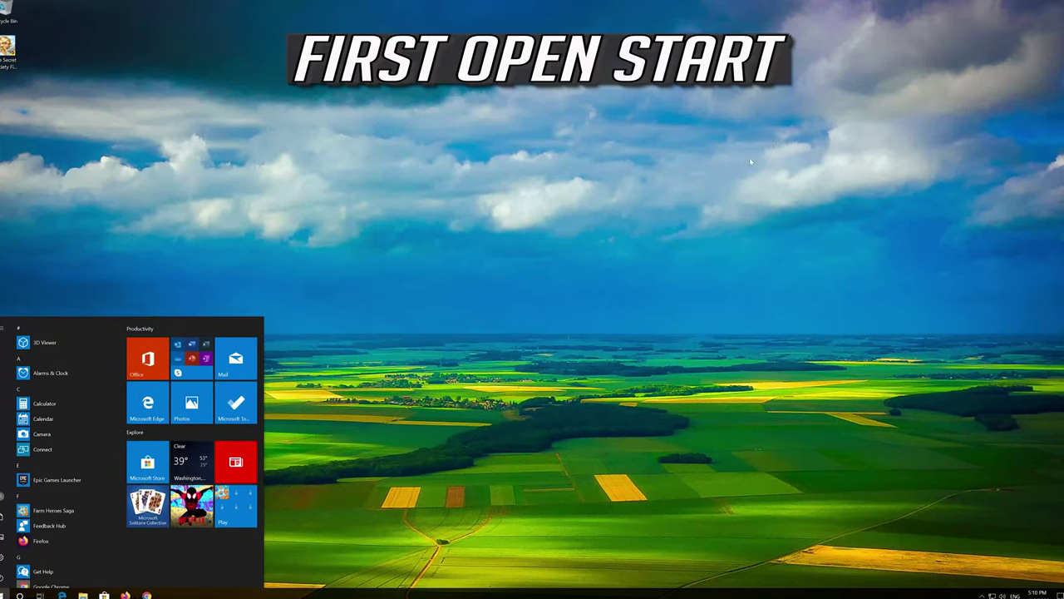
- Launch Windows Settings from the Start menu's left rail
mouse_move(2, 559)
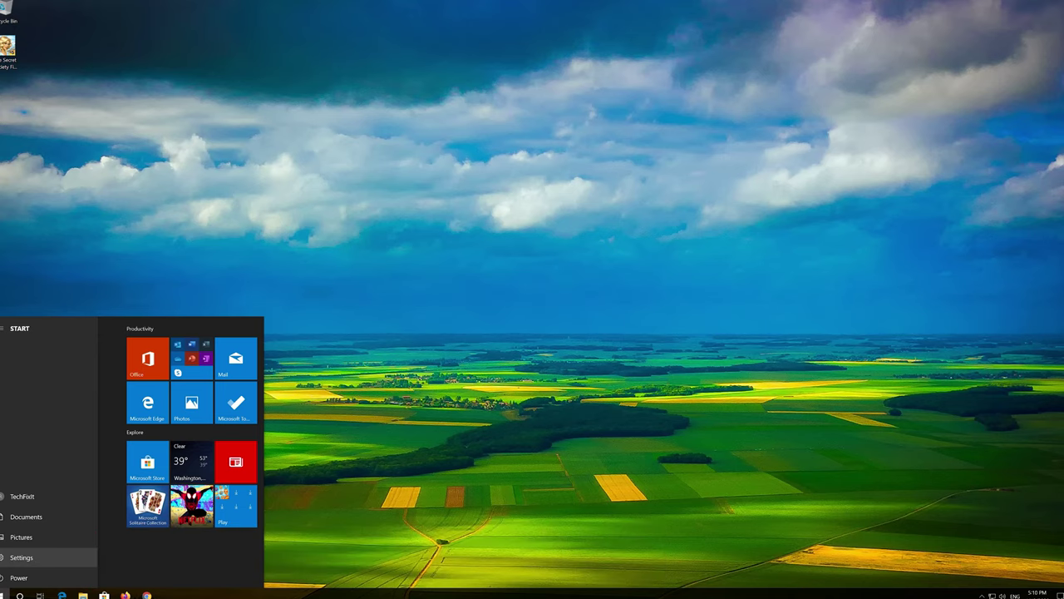
click(3, 558)
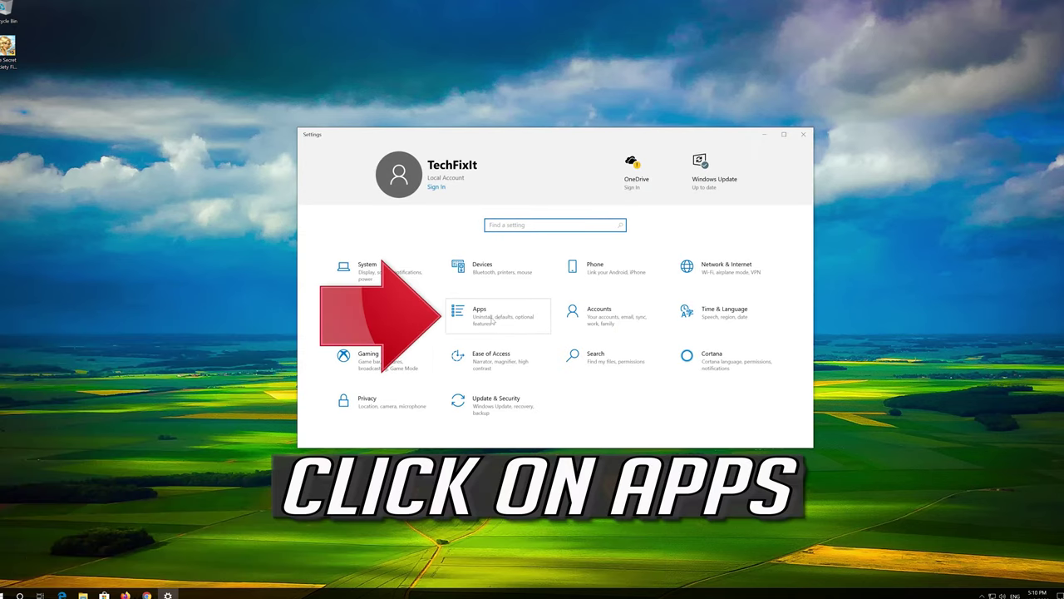
- Go to Apps > Apps & features and scroll the installed apps list to Microsoft Store
click(519, 317)
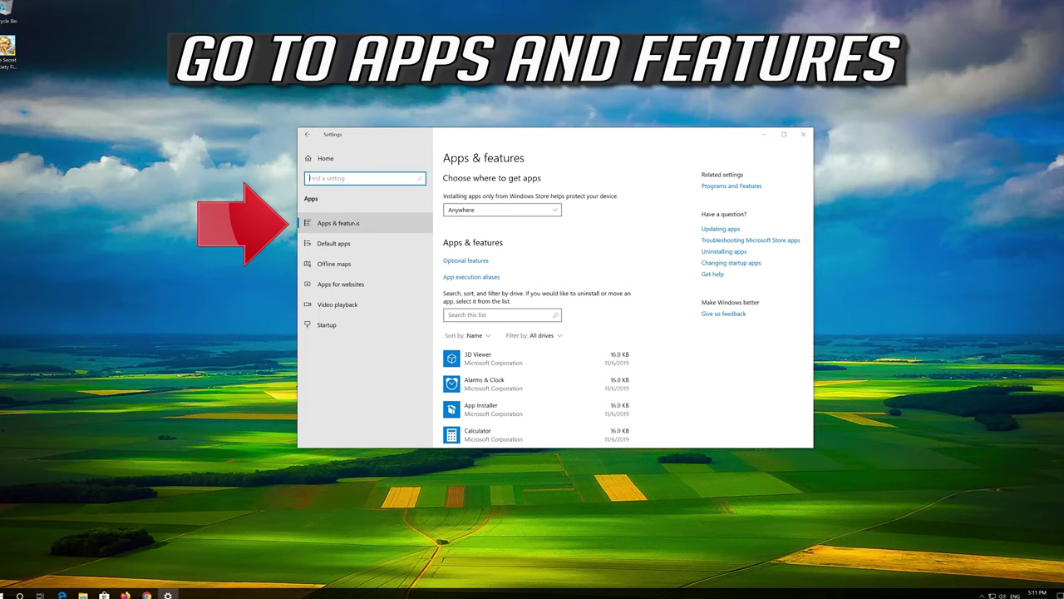
click(358, 223)
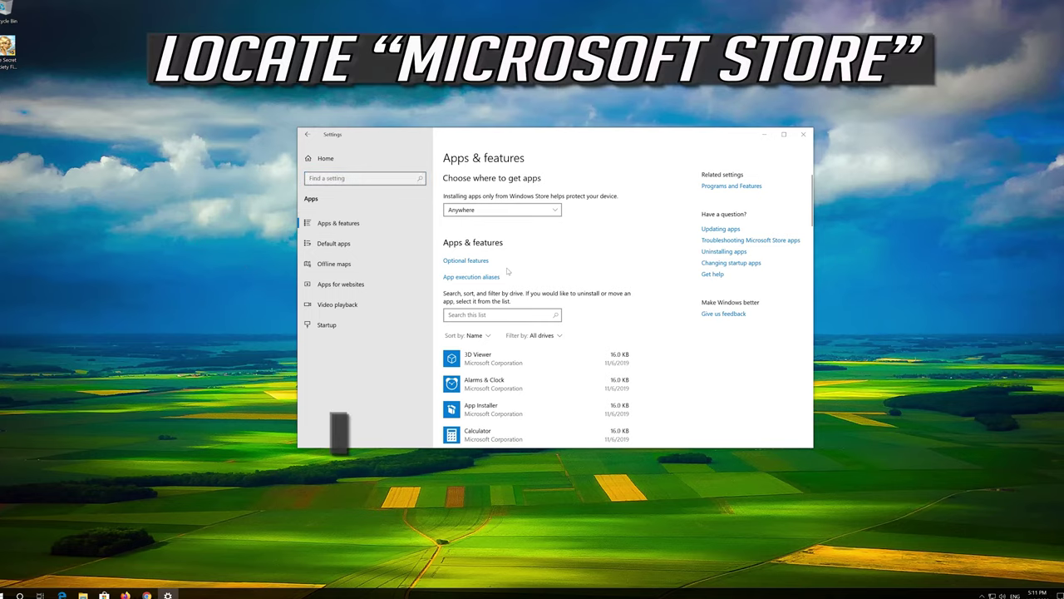
scroll(514, 275, down, 5)
scroll(514, 274, down, 5)
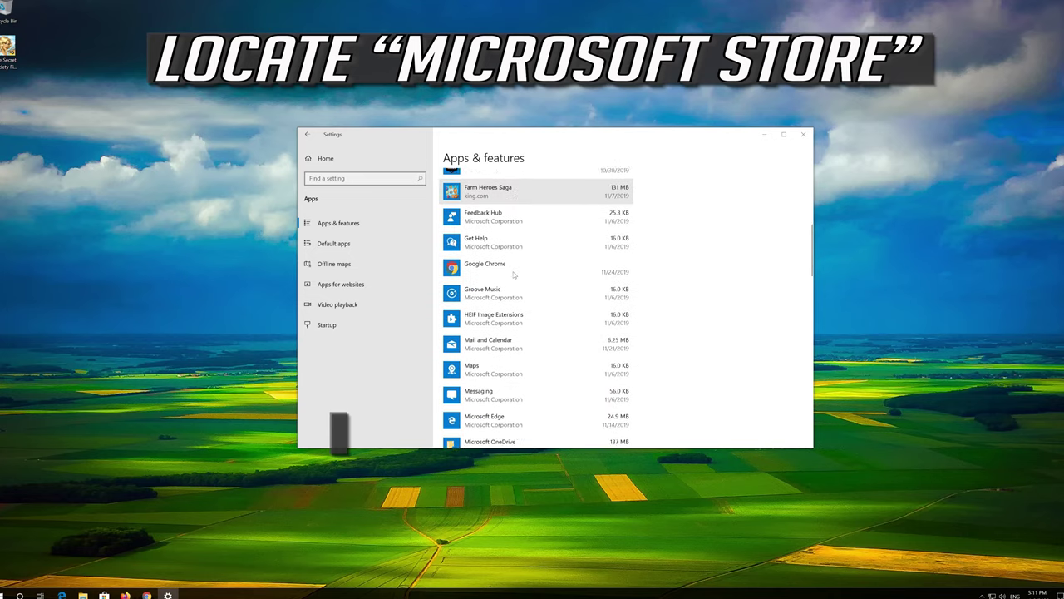
scroll(514, 274, down, 3)
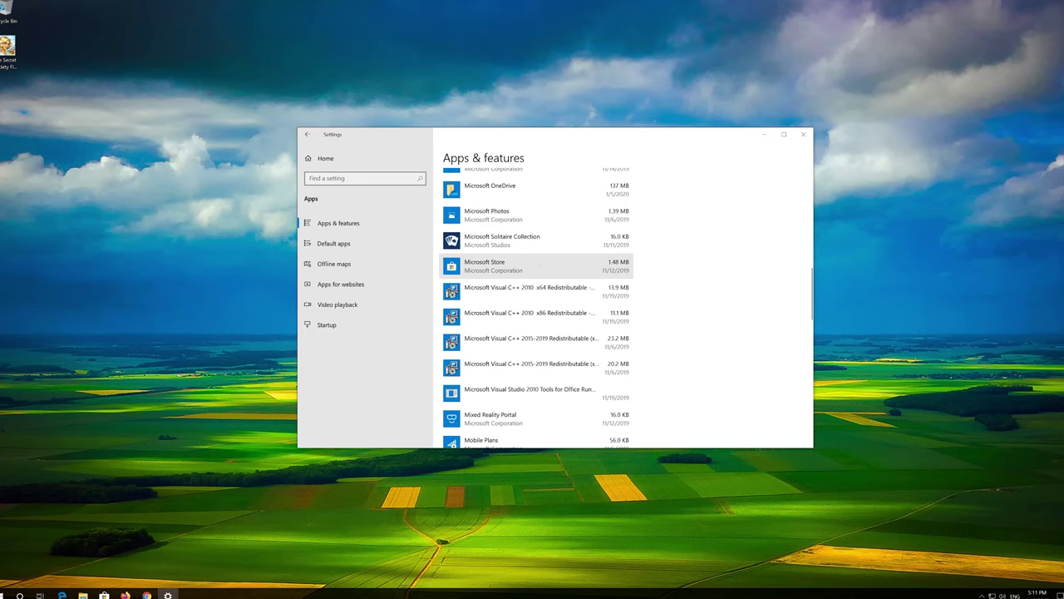
- Open Microsoft Store's Advanced options and scroll down to the Reset section
click(515, 273)
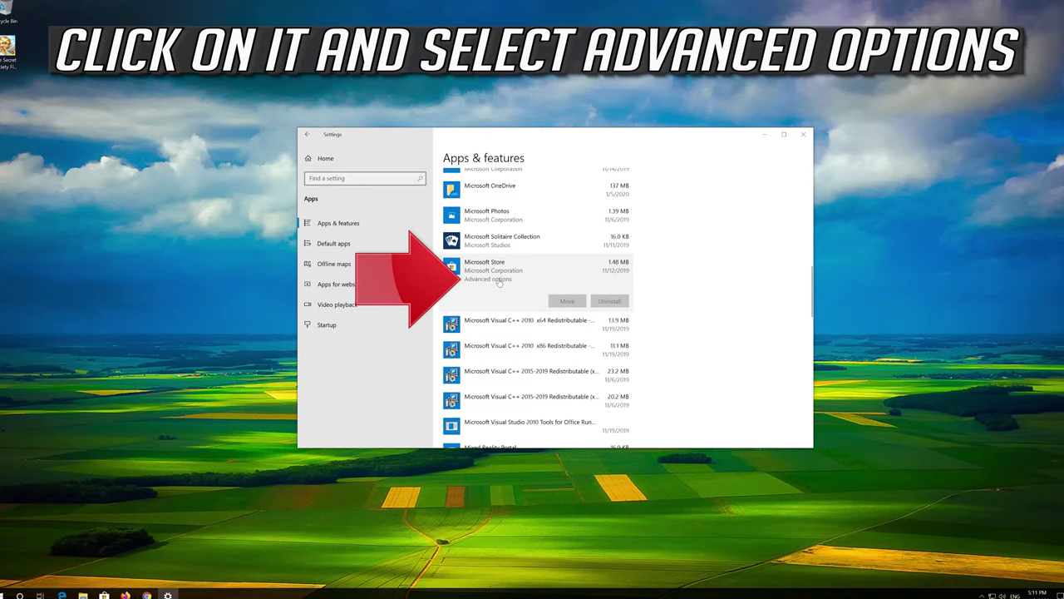
click(497, 281)
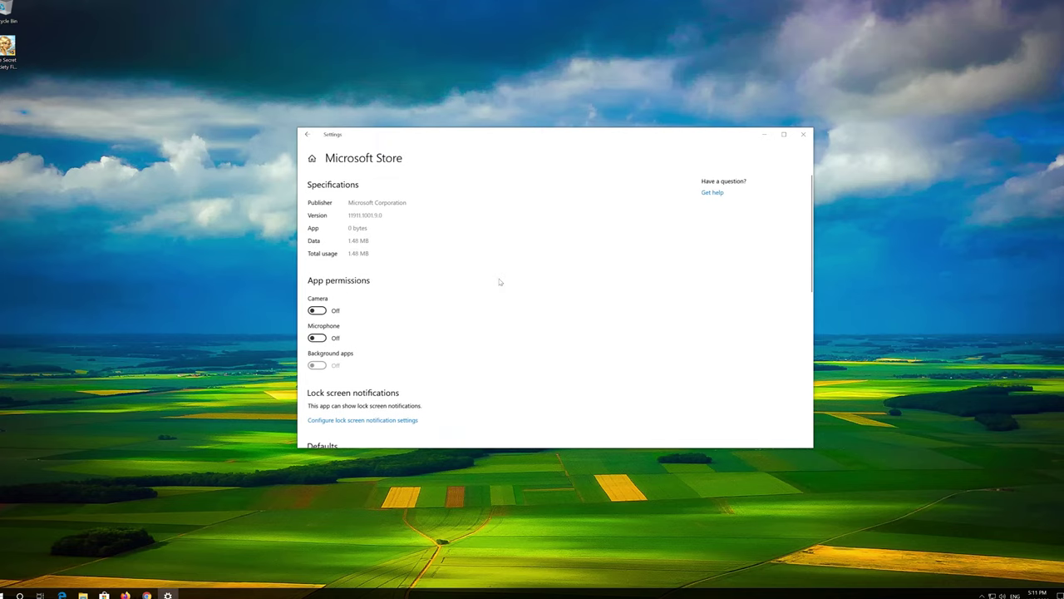
scroll(441, 296, down, 5)
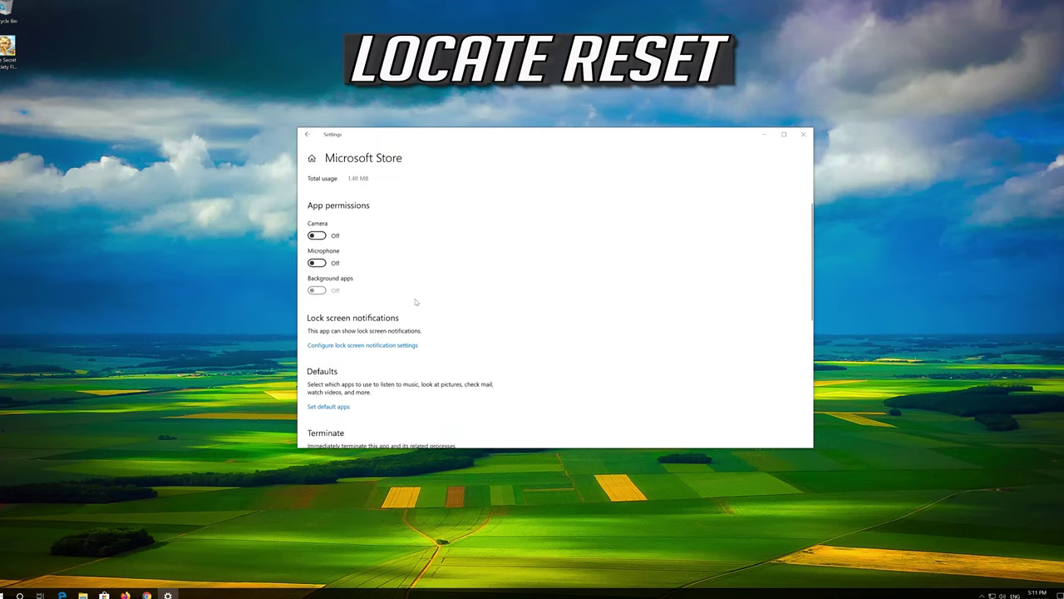
scroll(416, 302, down, 1)
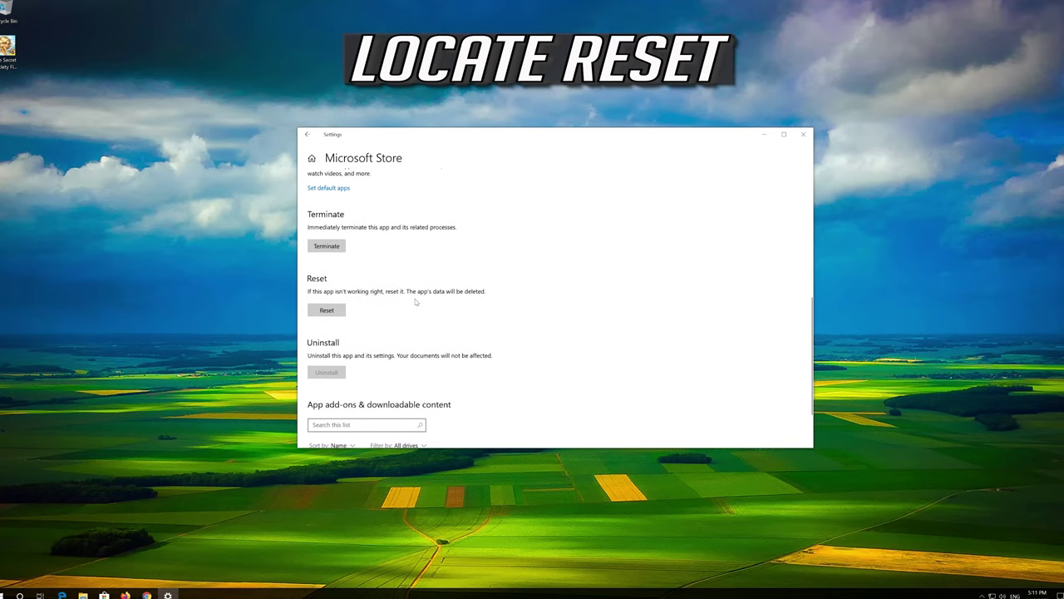
- Reset Microsoft Store's app data, confirm the reset, and close Settings
click(326, 310)
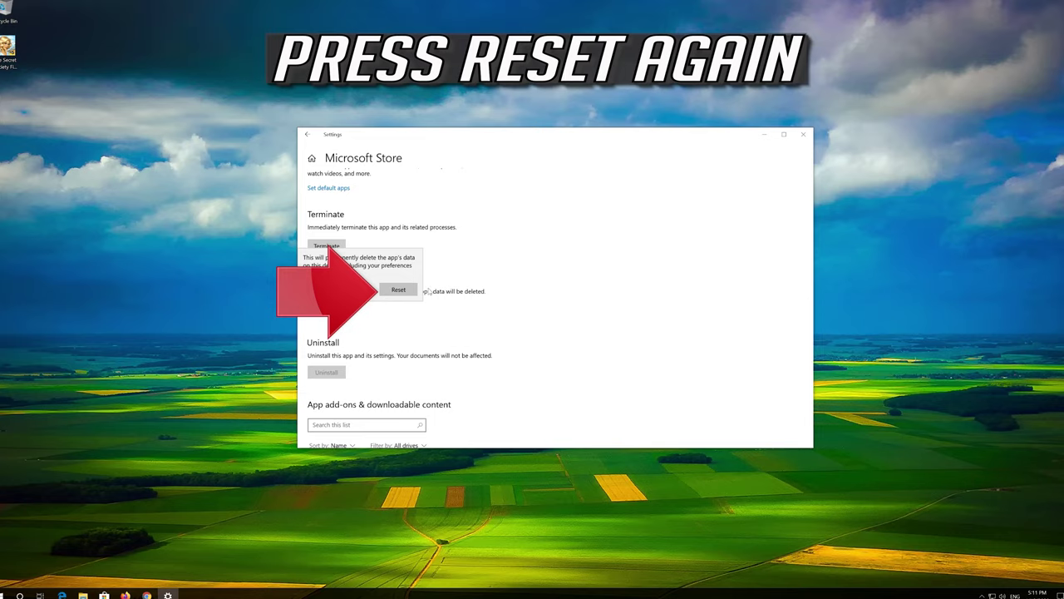
click(386, 294)
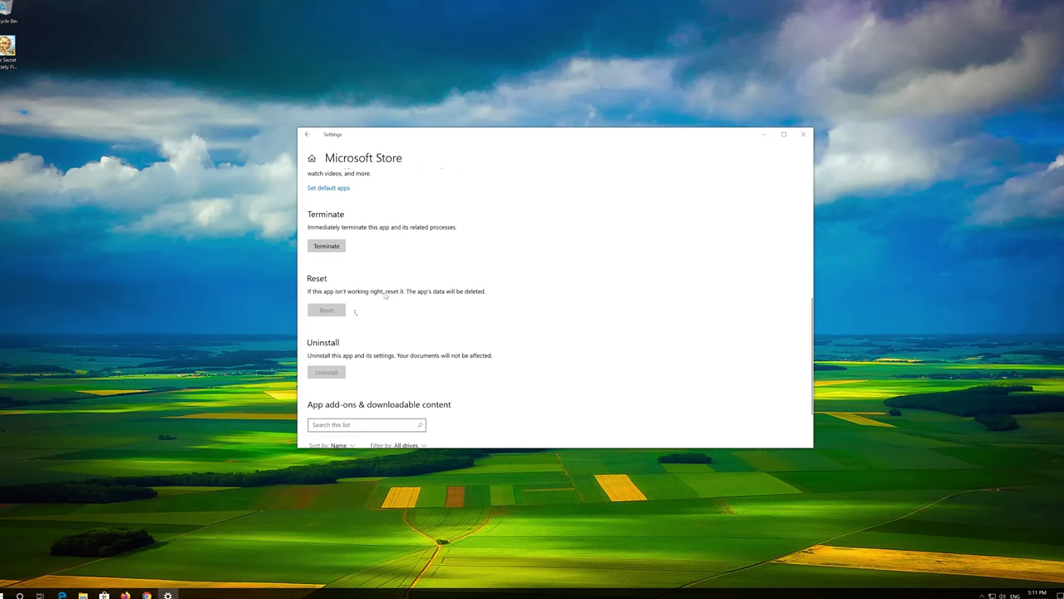
click(803, 134)
- Launch Microsoft Store from Start and drag its window to the screen centre
click(5, 594)
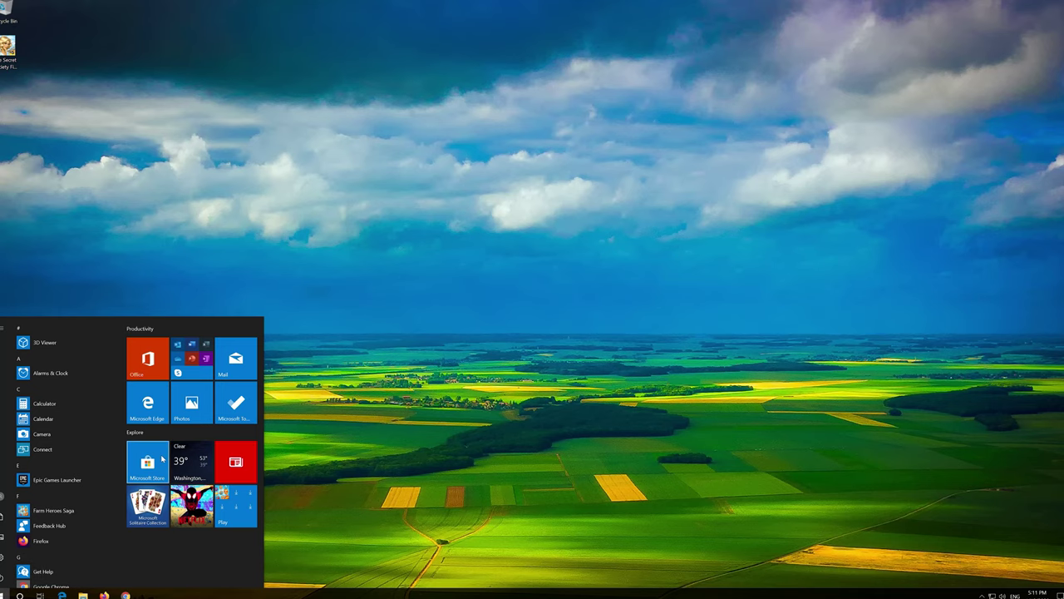
click(148, 461)
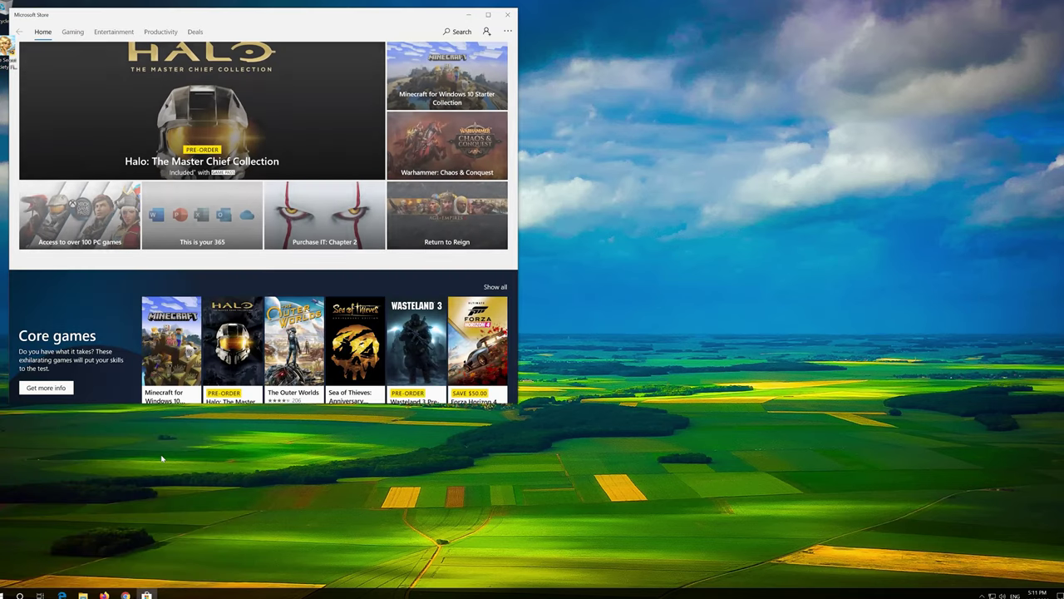
drag(341, 12, 636, 50)
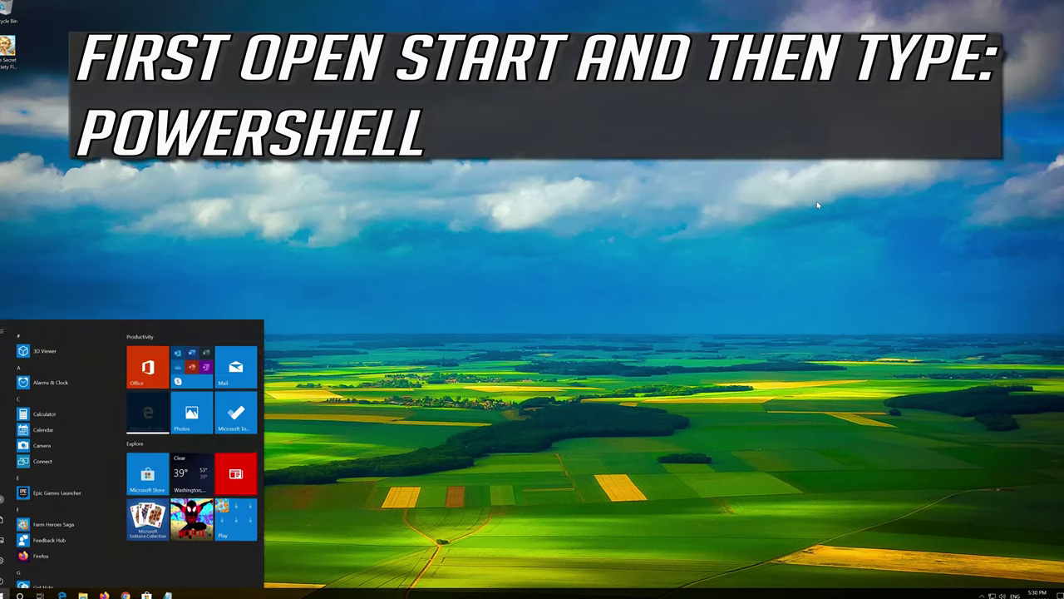
- Search 'powershell' and run Windows PowerShell as administrator, approving the UAC prompt
text(power)
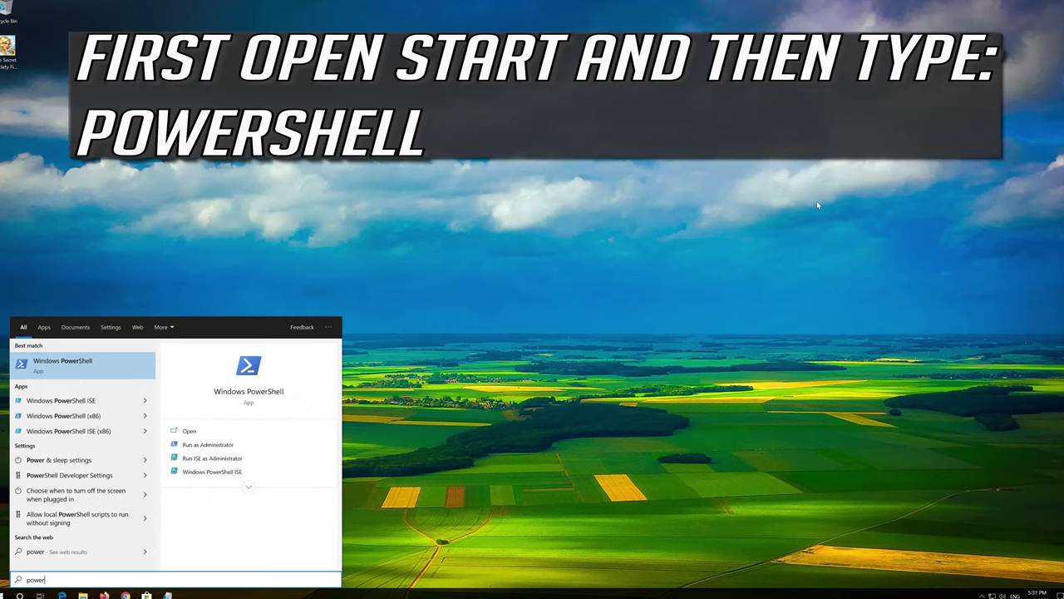
text(shell)
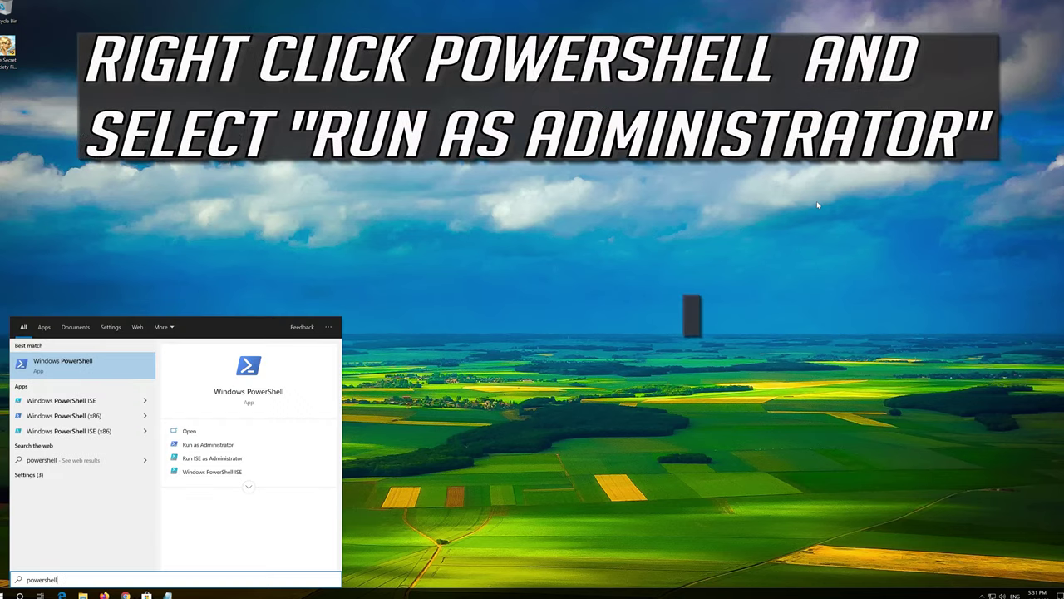
right_click(75, 371)
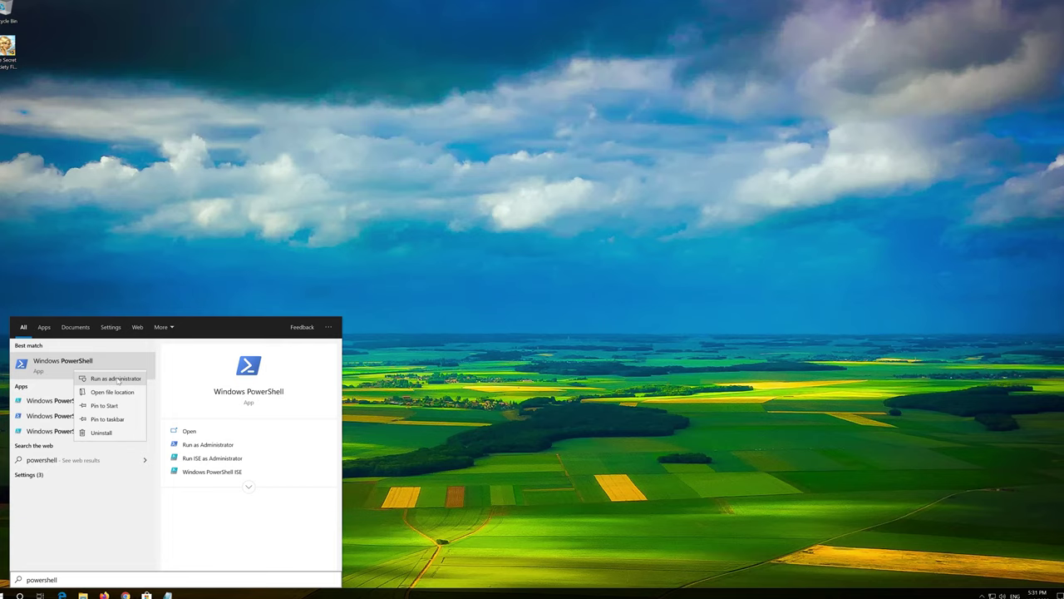
click(117, 379)
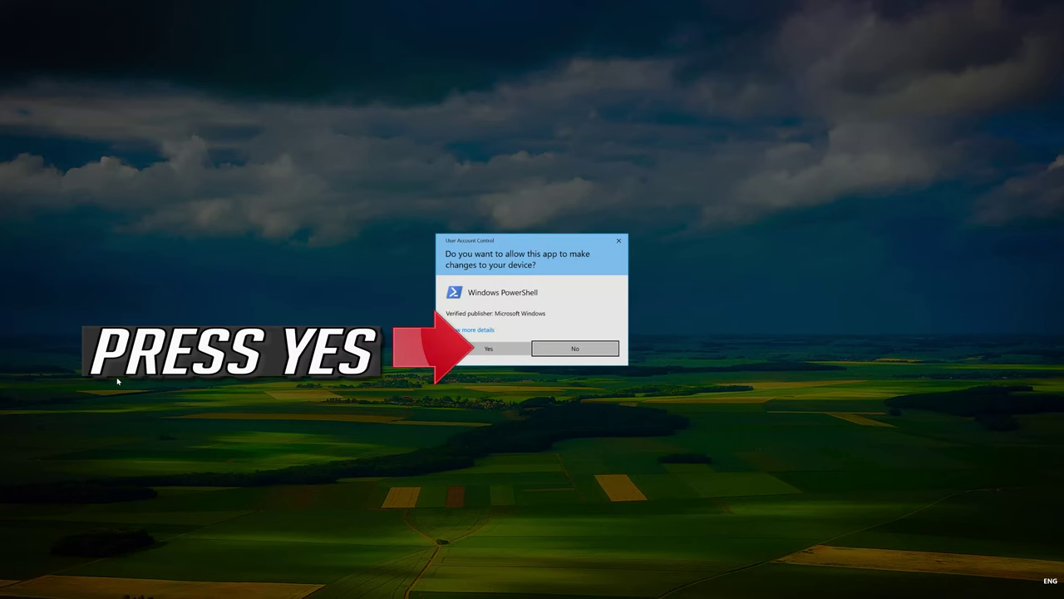
click(489, 352)
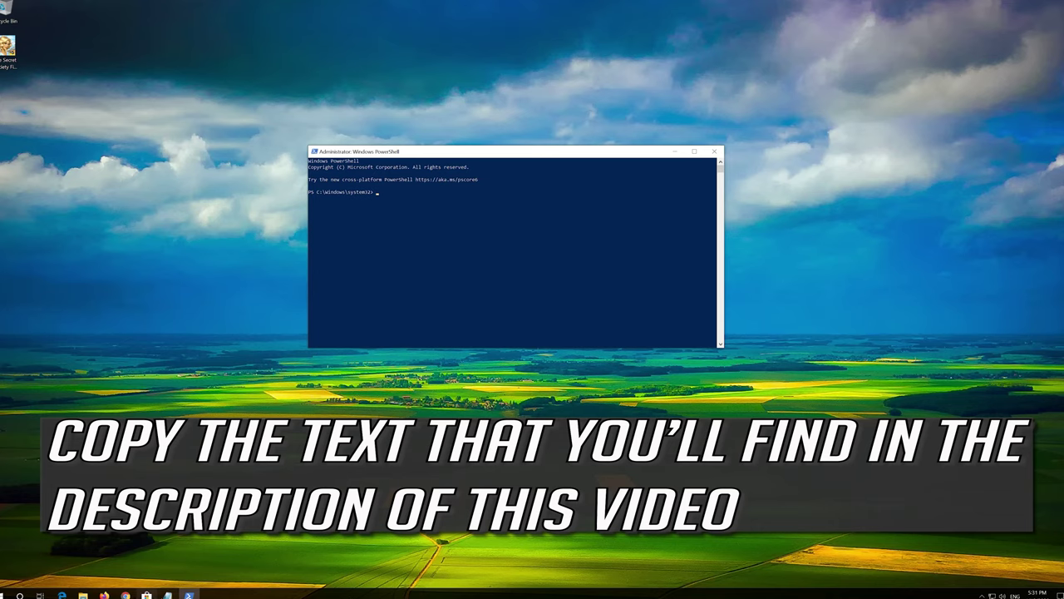
- In Notepad, select the entire Add-AppxPackage re-register script for copying
click(167, 595)
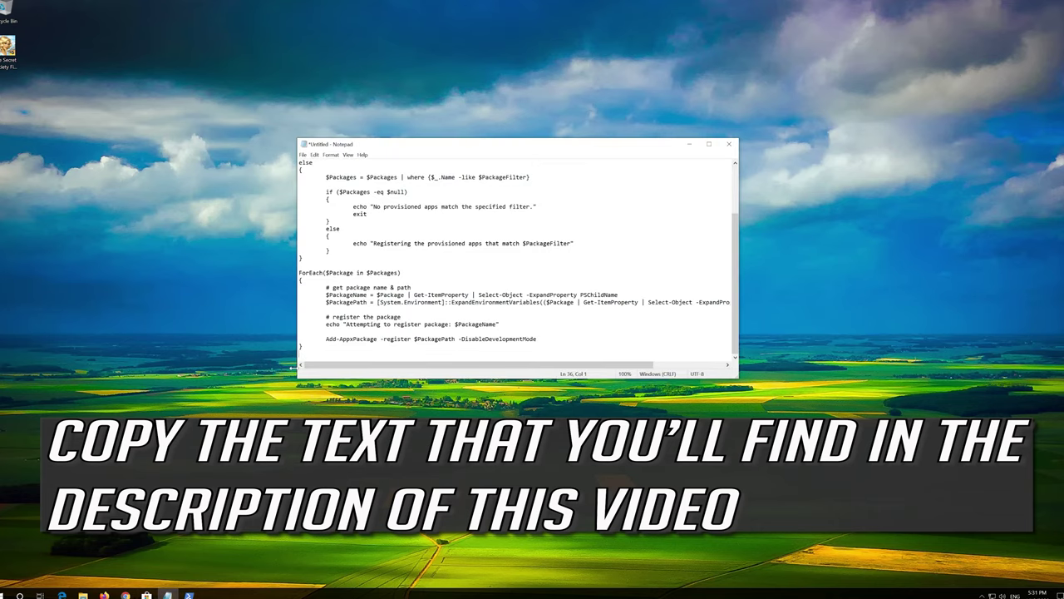
scroll(515, 257, up, 3)
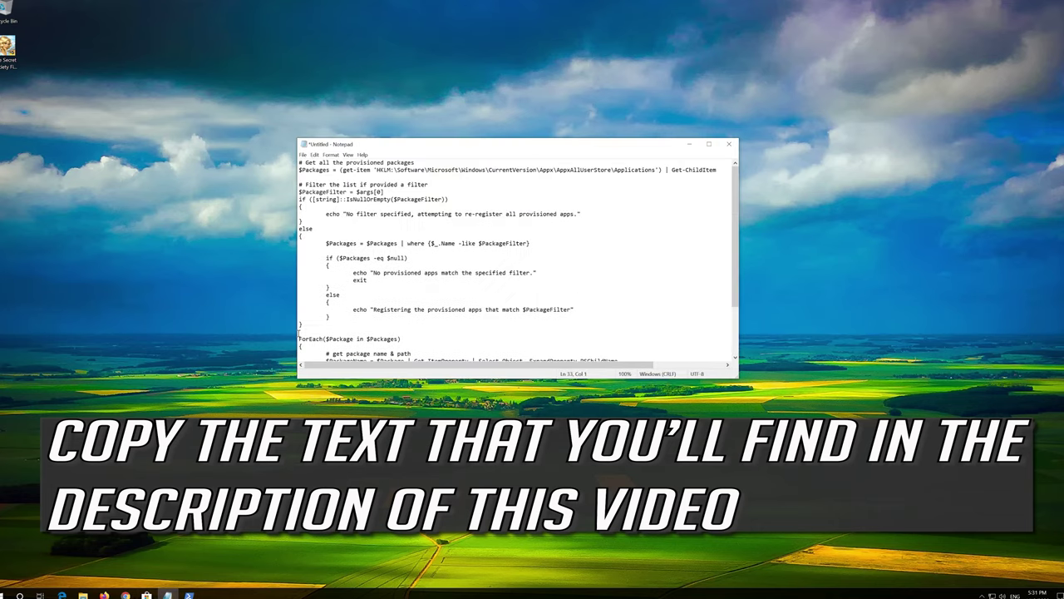
drag(301, 360, 264, 160)
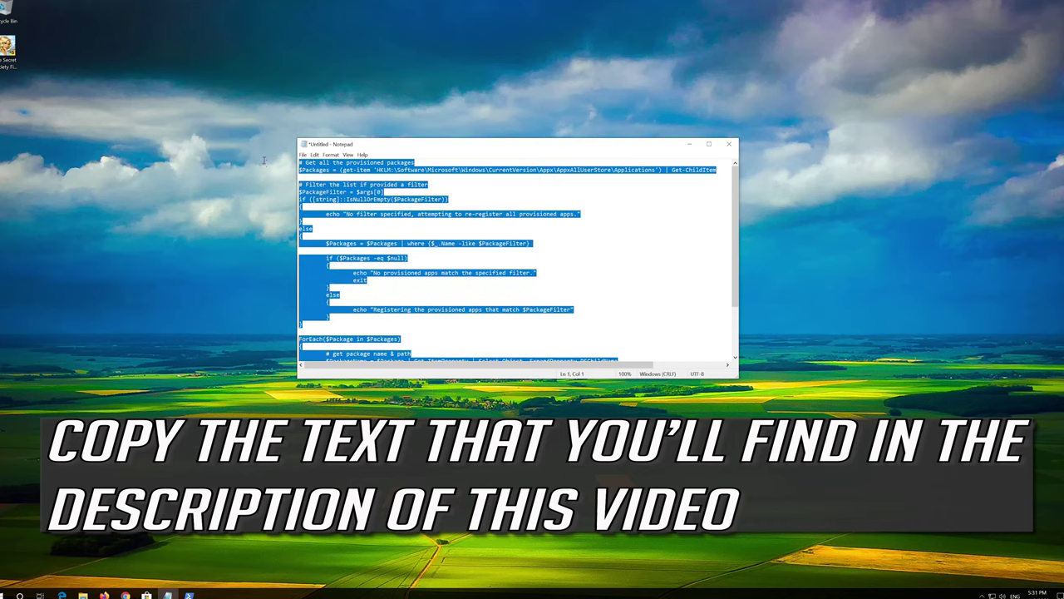
right_click(401, 174)
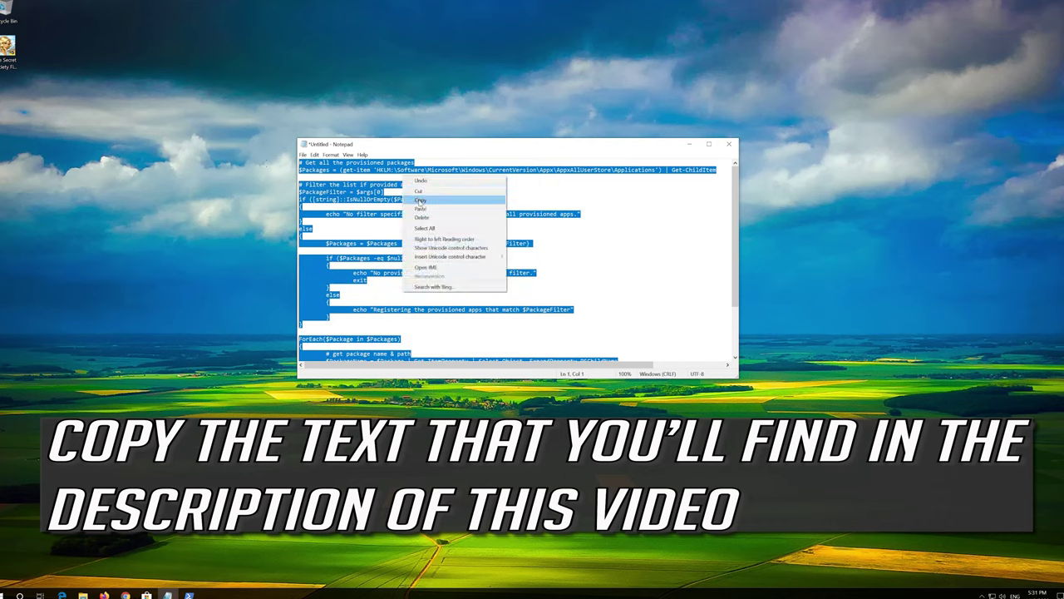
- Copy the script, minimize Notepad, and paste it into the admin PowerShell via Edit > Paste
click(420, 202)
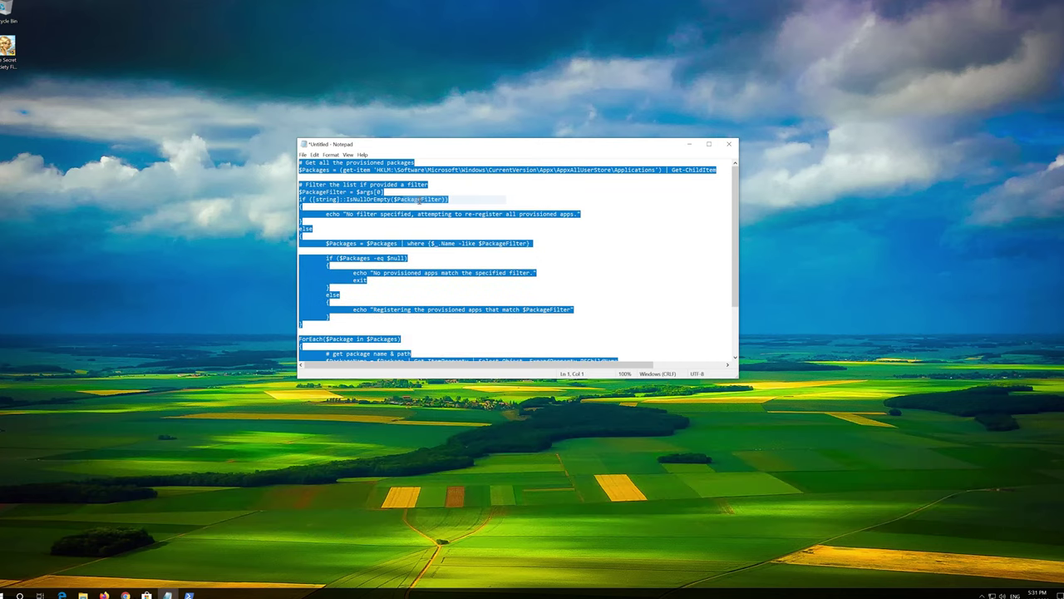
click(691, 146)
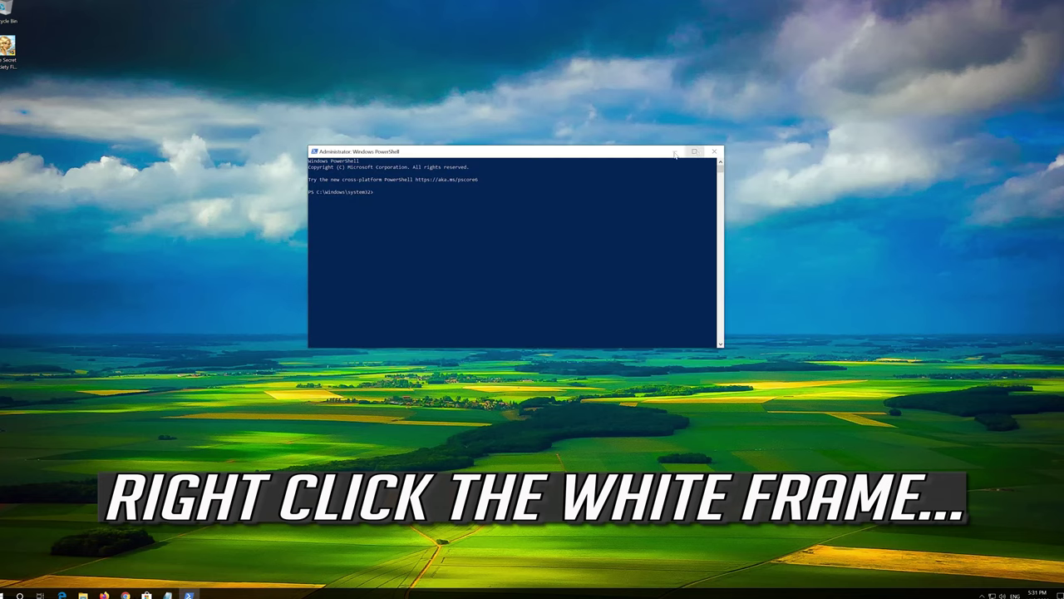
right_click(497, 152)
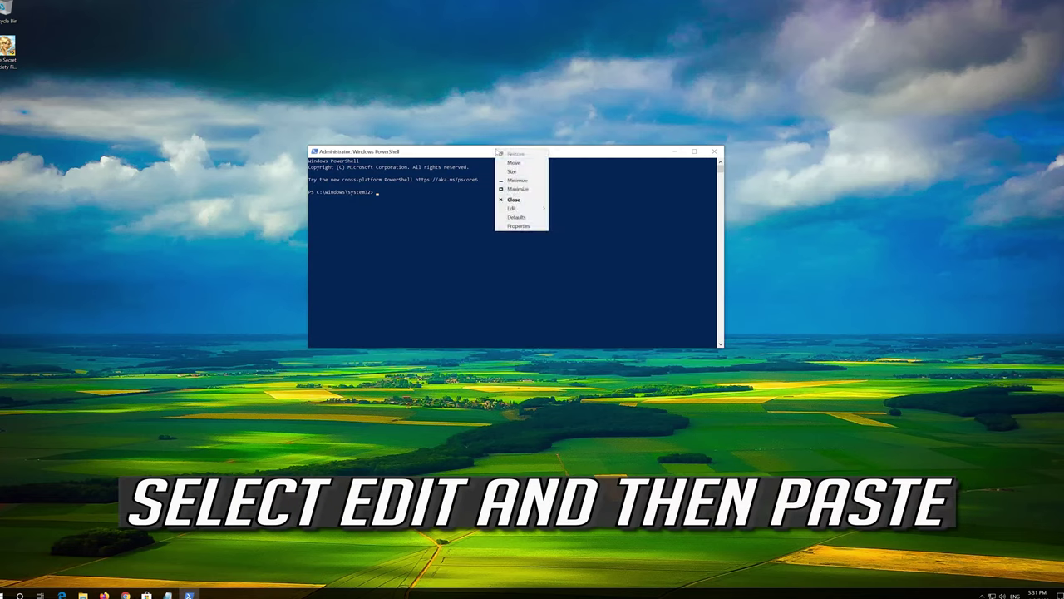
click(520, 208)
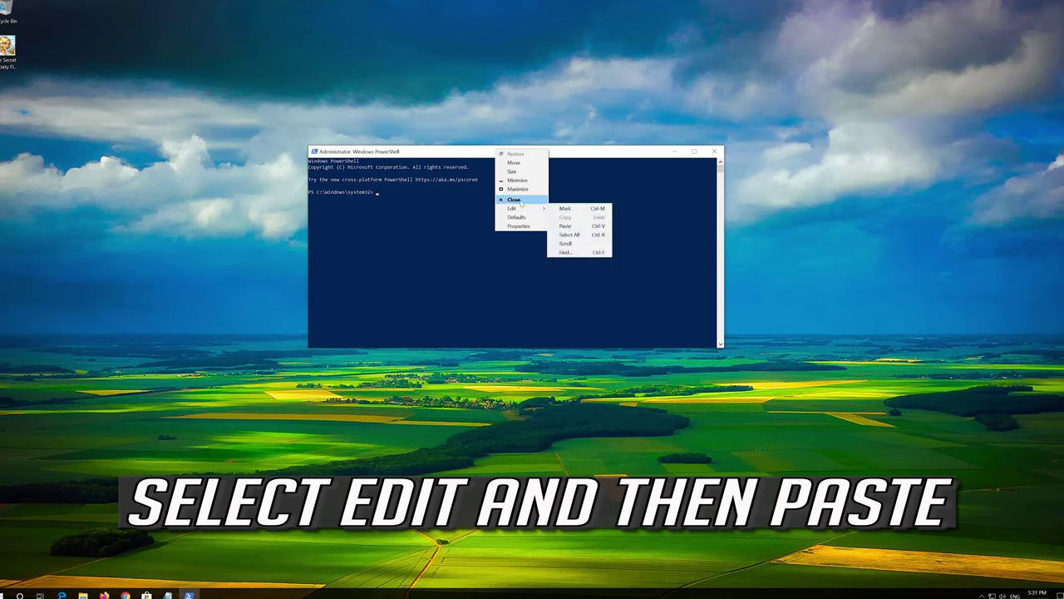
click(585, 227)
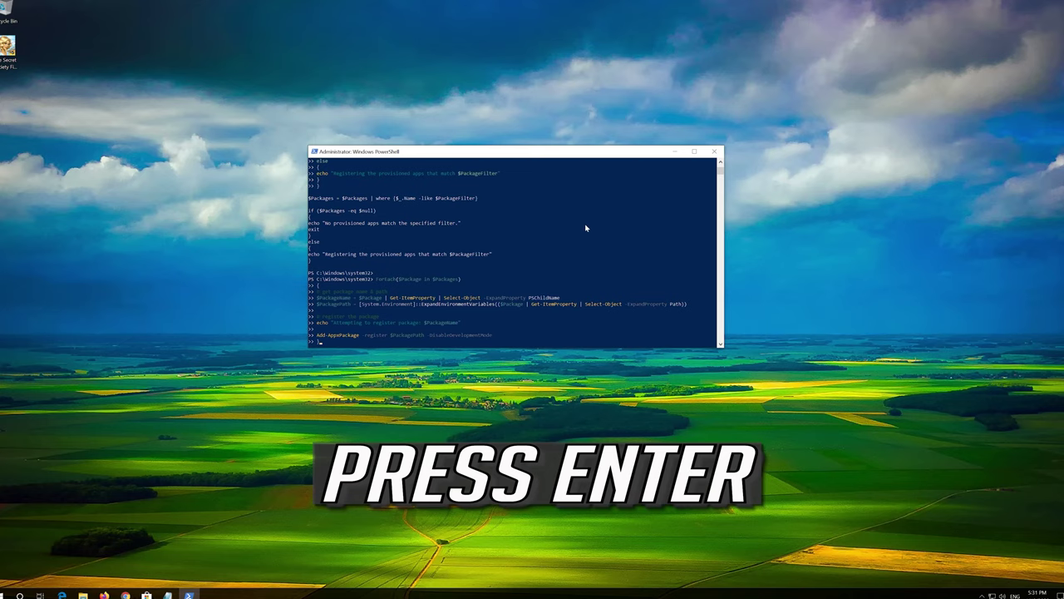
- Run the re-registration script, then enter exit to close PowerShell
key(Return)
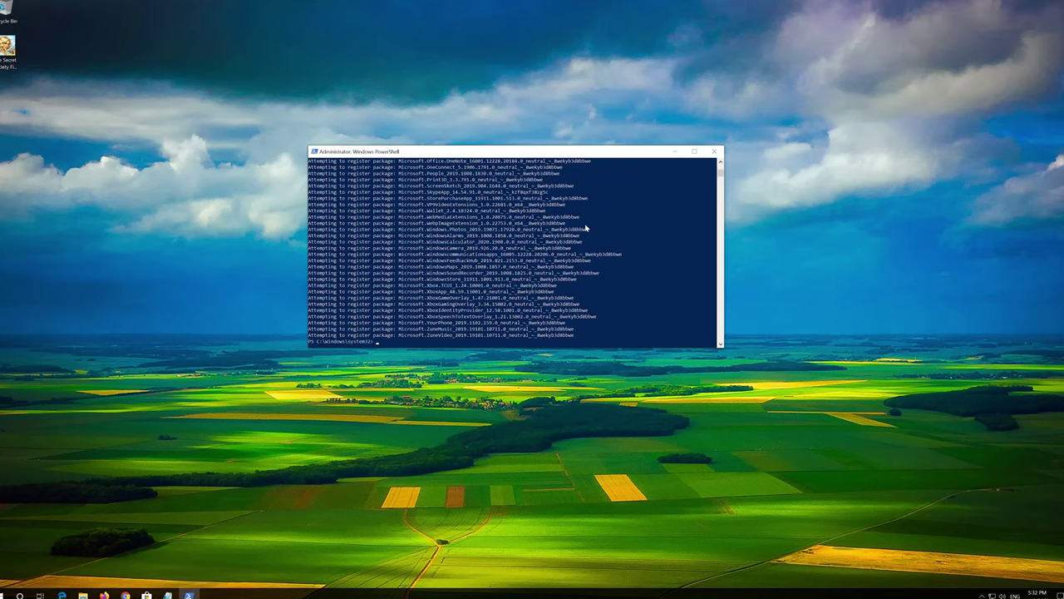
text(exit)
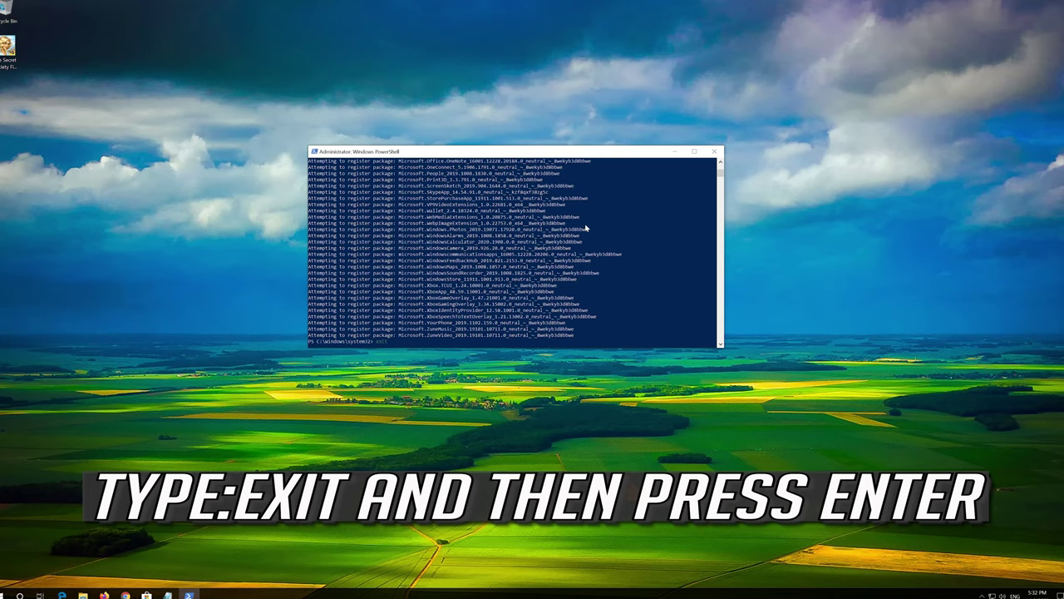
key(Return)
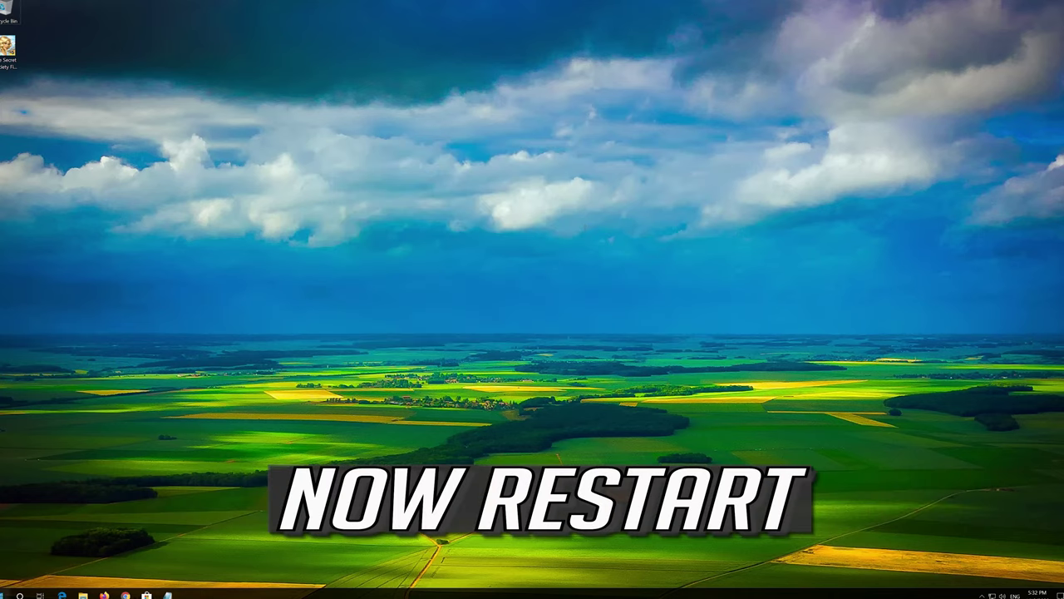
- Restart Windows from Start > Power, then open Microsoft Store from the taskbar
click(7, 593)
mouse_move(3, 576)
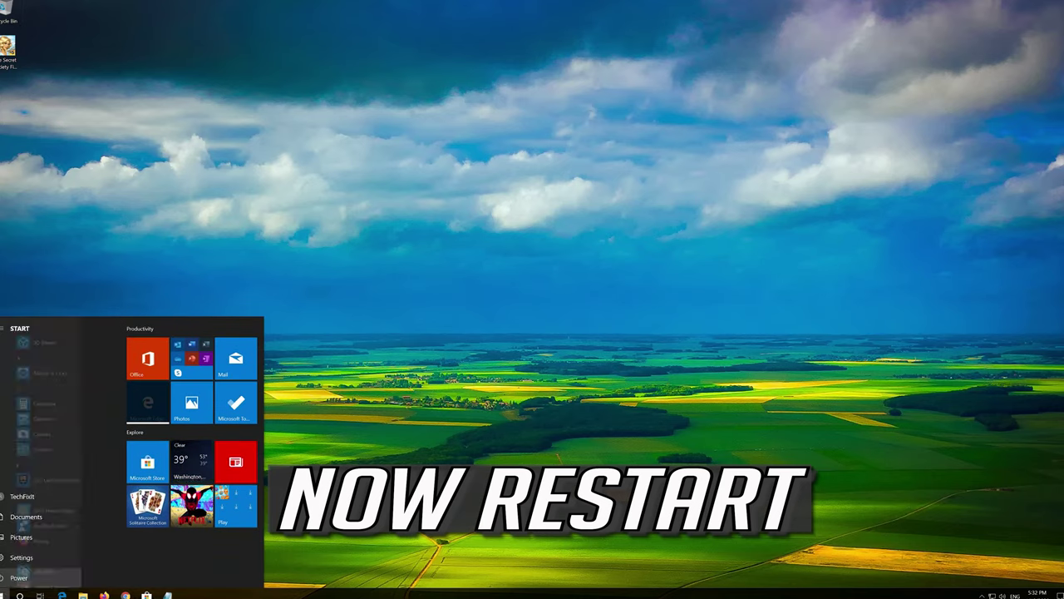
click(18, 577)
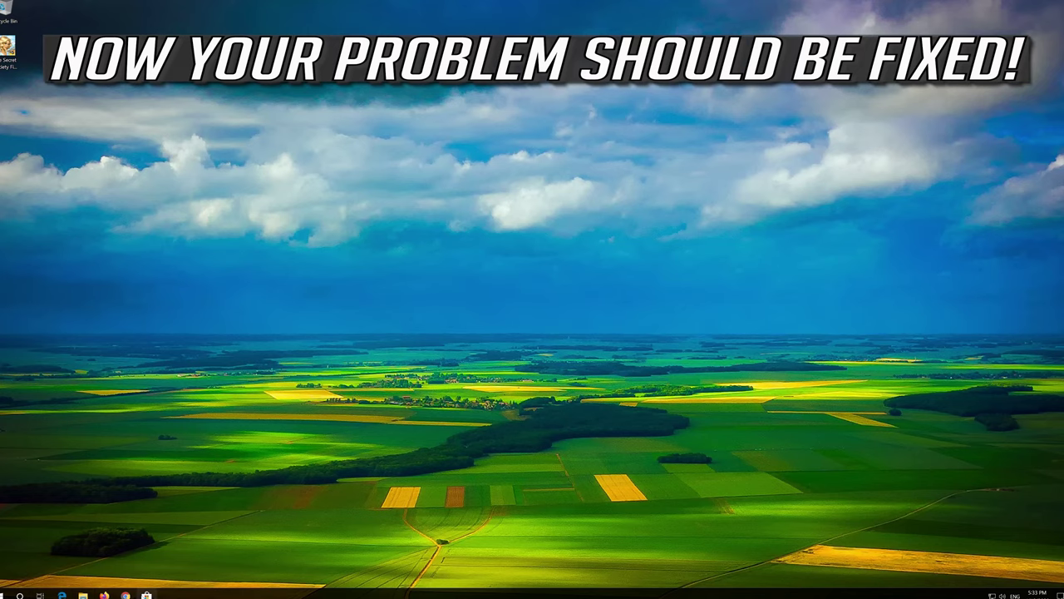
click(146, 594)
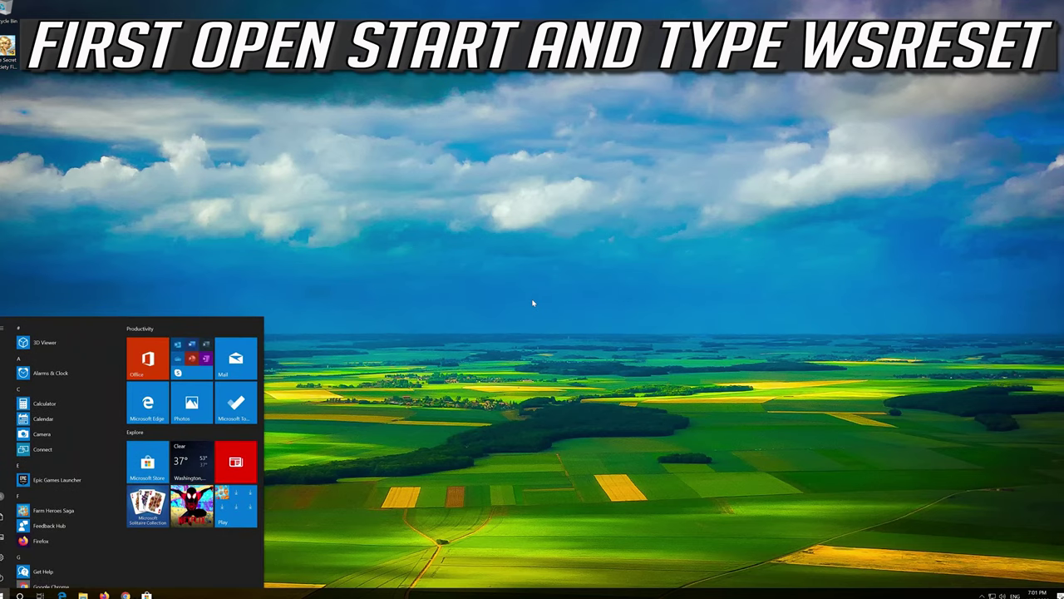
- Run wsreset to clear the Microsoft Store cache, then restart the PC from the Power menu
text(wsreset)
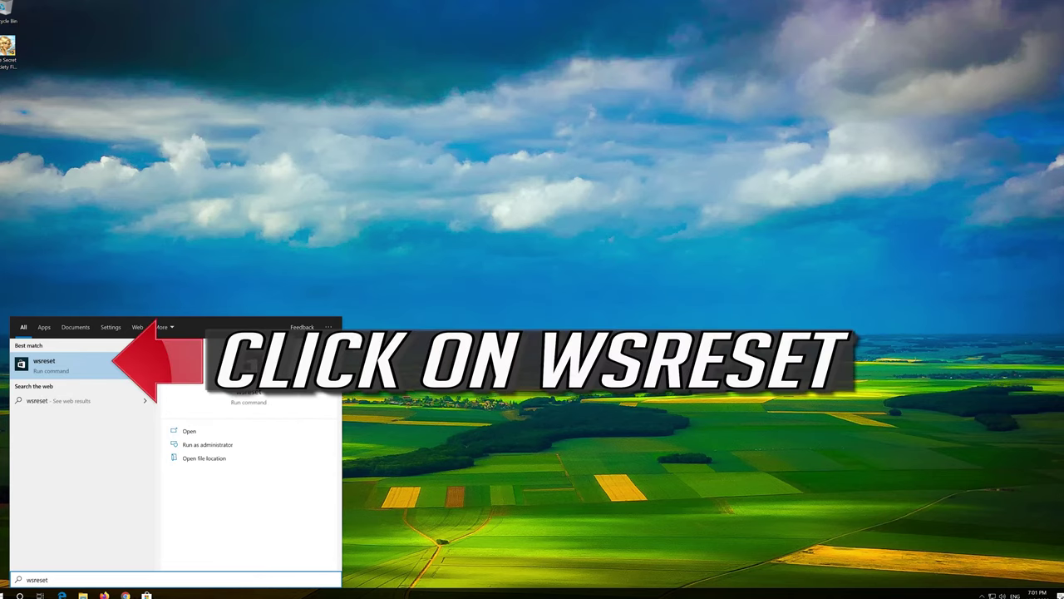
click(81, 374)
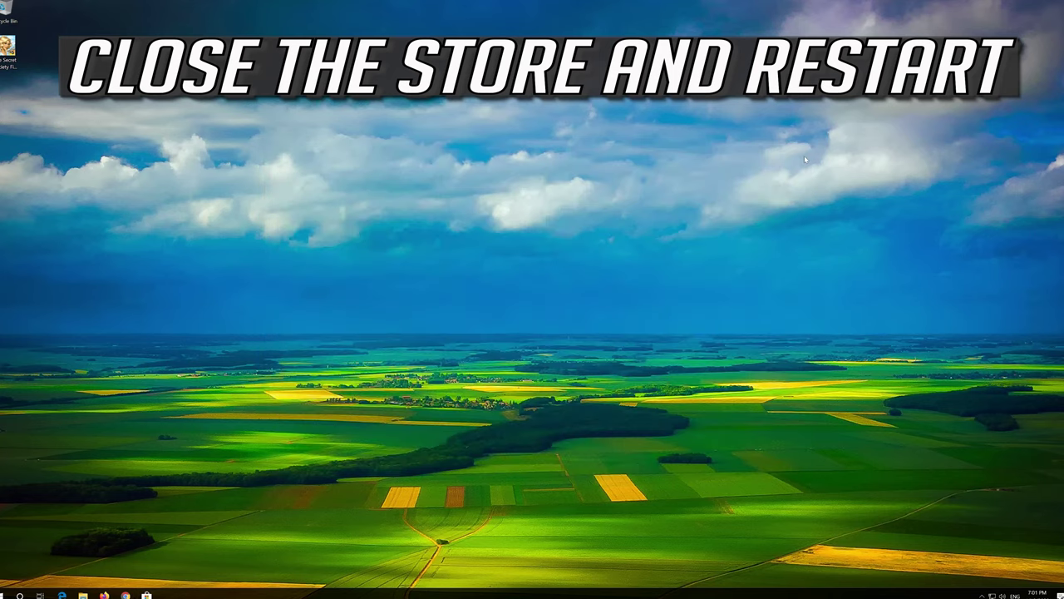
click(7, 593)
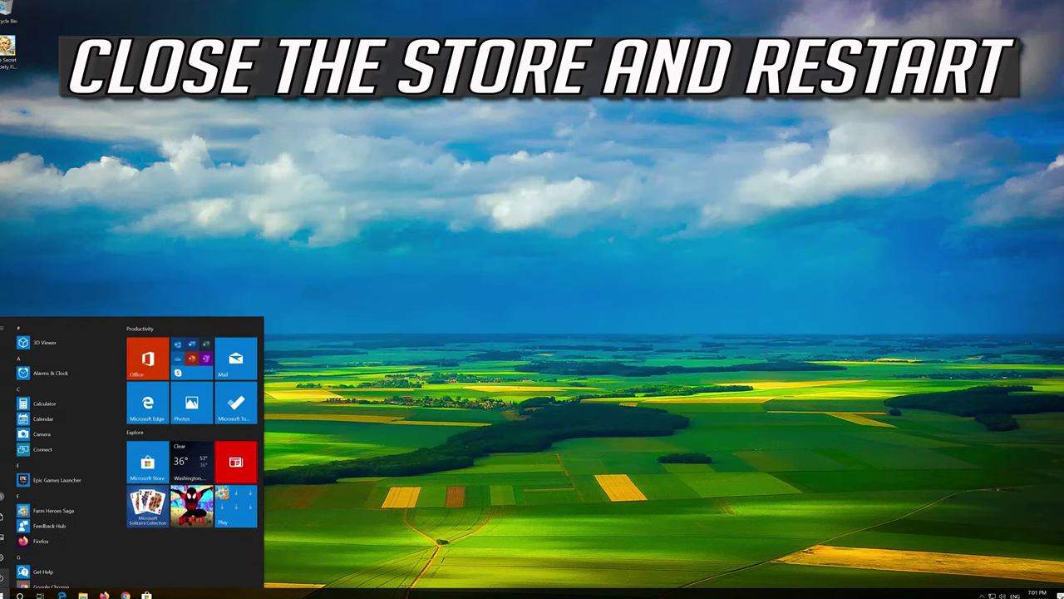
click(2, 575)
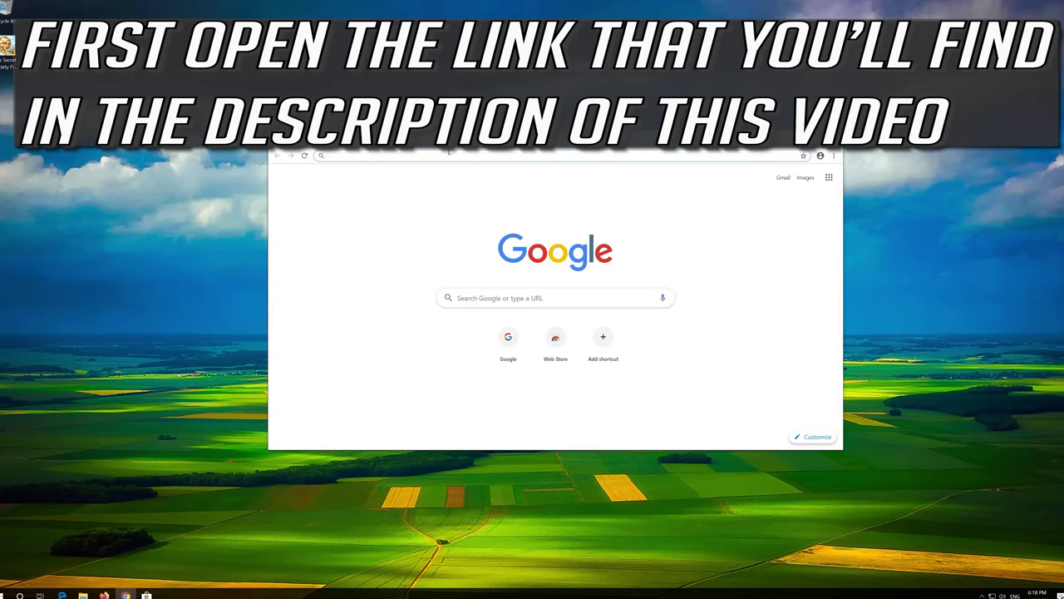
- Download the media creation tool from Microsoft's Download Windows 10 page, close Chrome, and launch the tool
key(ctrl+v)
key(Return)
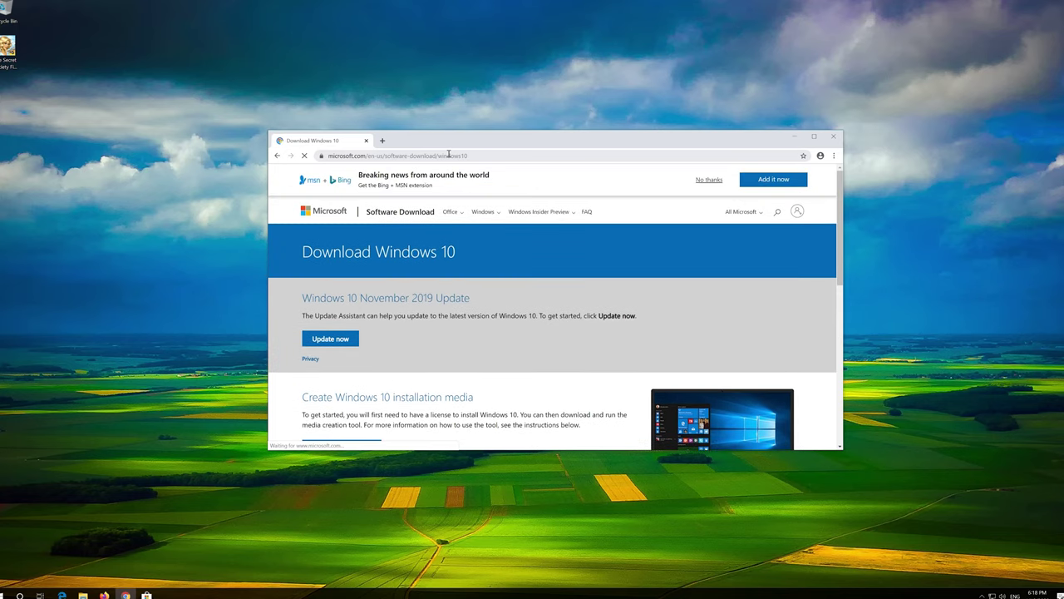
scroll(517, 328, down, 1)
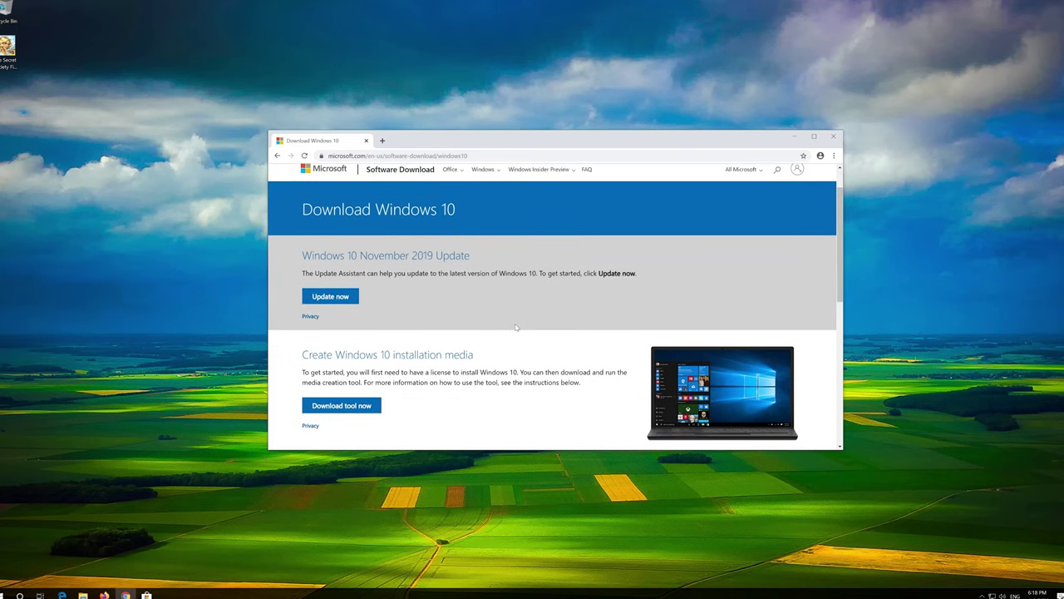
click(361, 406)
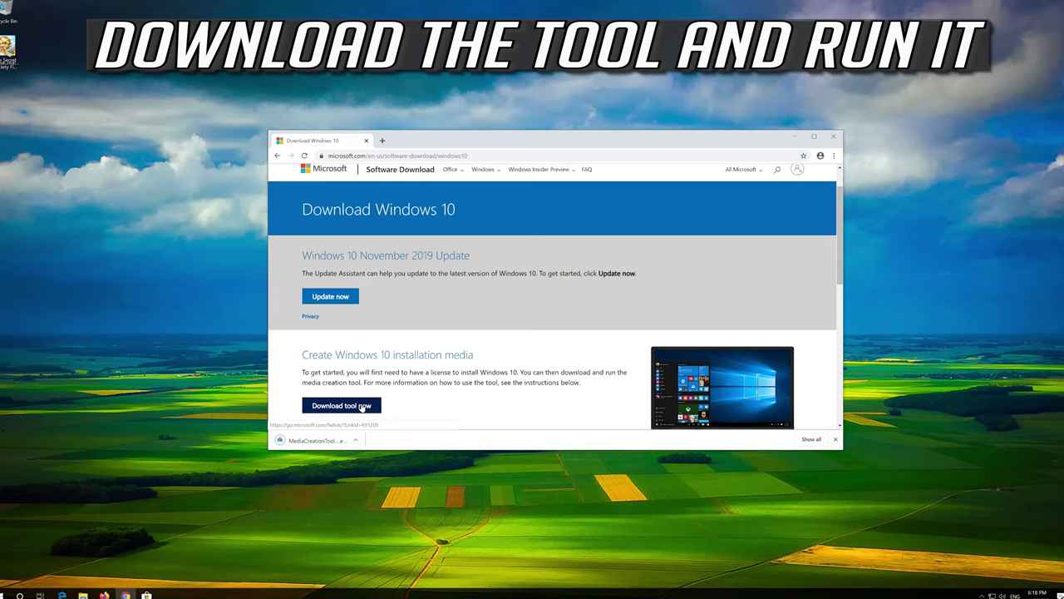
click(833, 138)
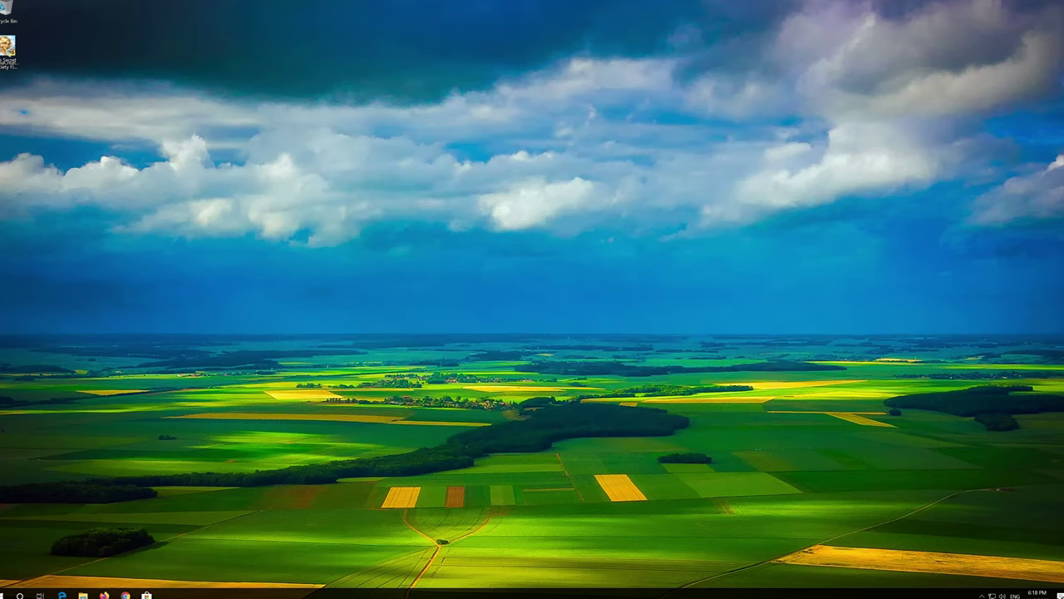
double_click(6, 52)
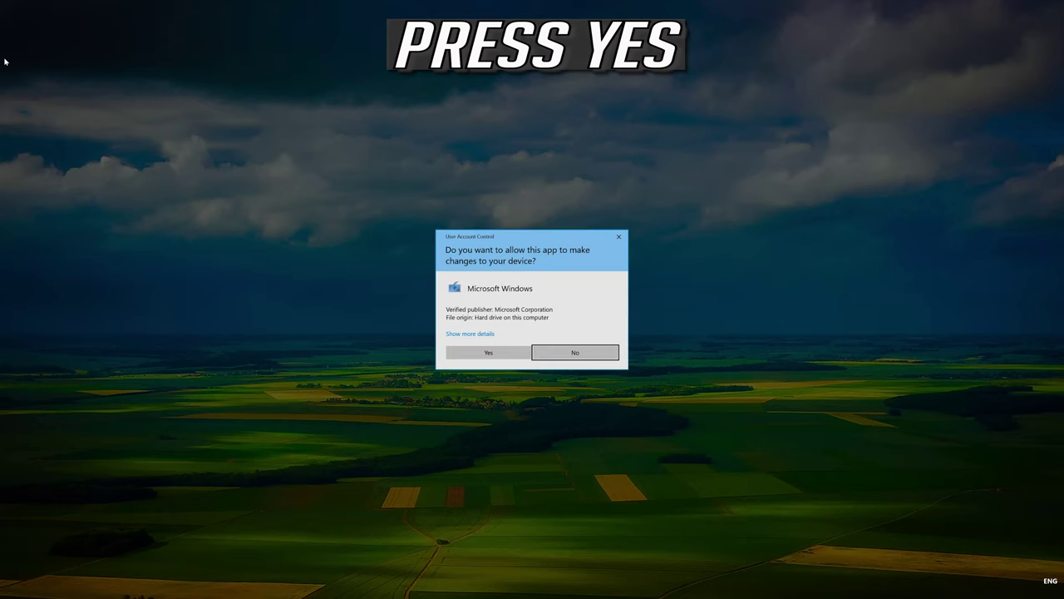
- Answer Yes in User Account Control so MediaCreationTool can make changes
click(486, 356)
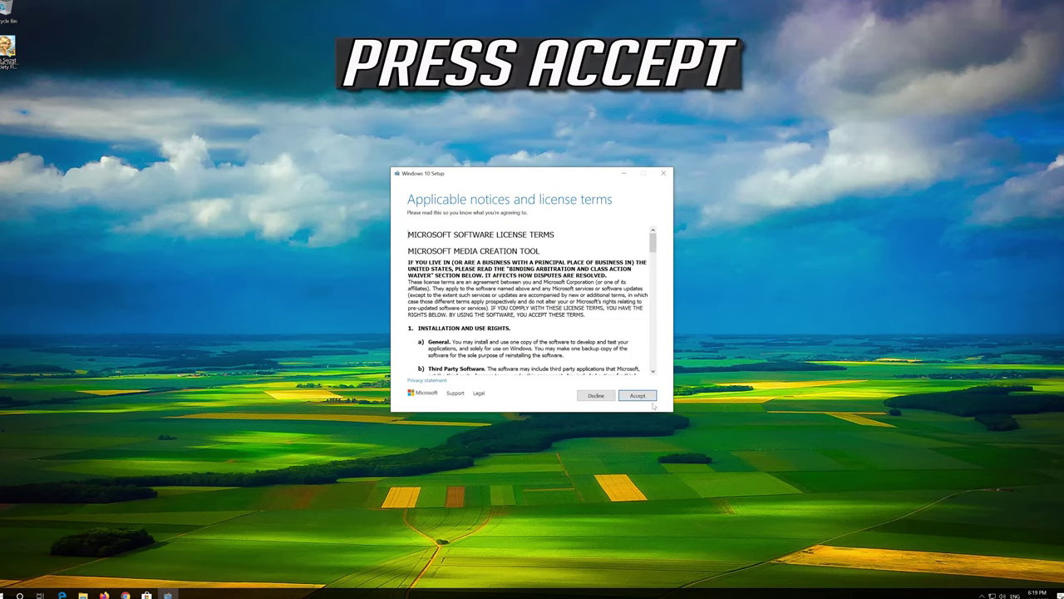
- Accept both license terms, choose Upgrade this PC now, and install Windows 10 Pro keeping files and apps
click(653, 395)
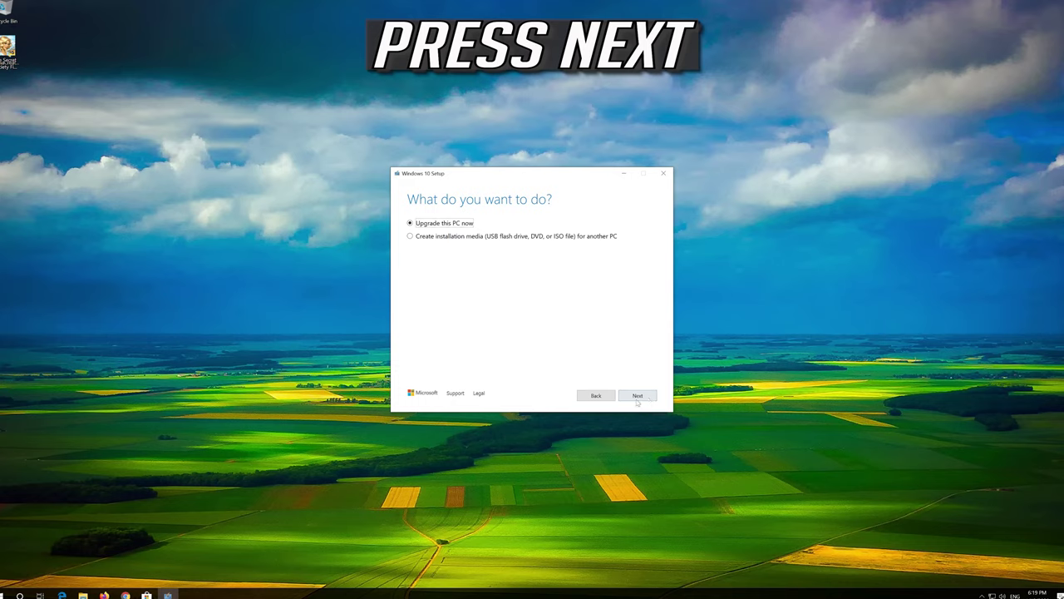
click(633, 401)
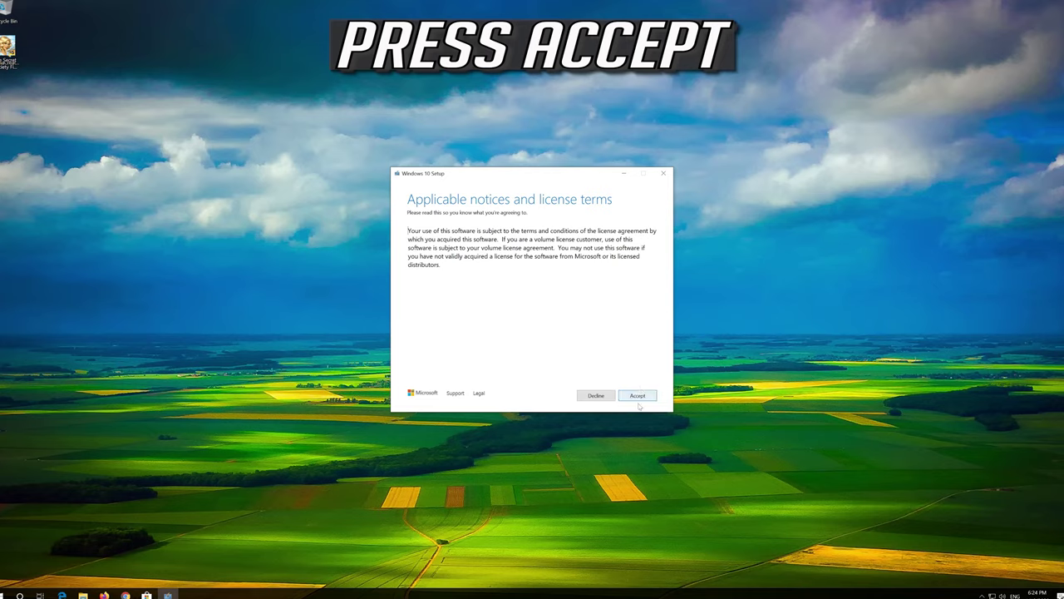
click(642, 396)
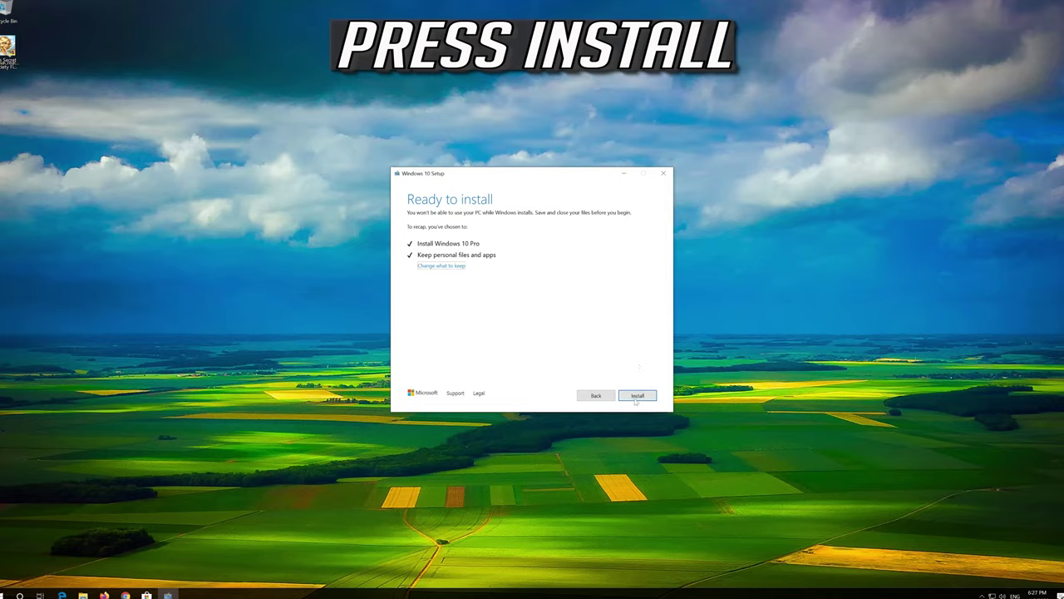
click(637, 397)
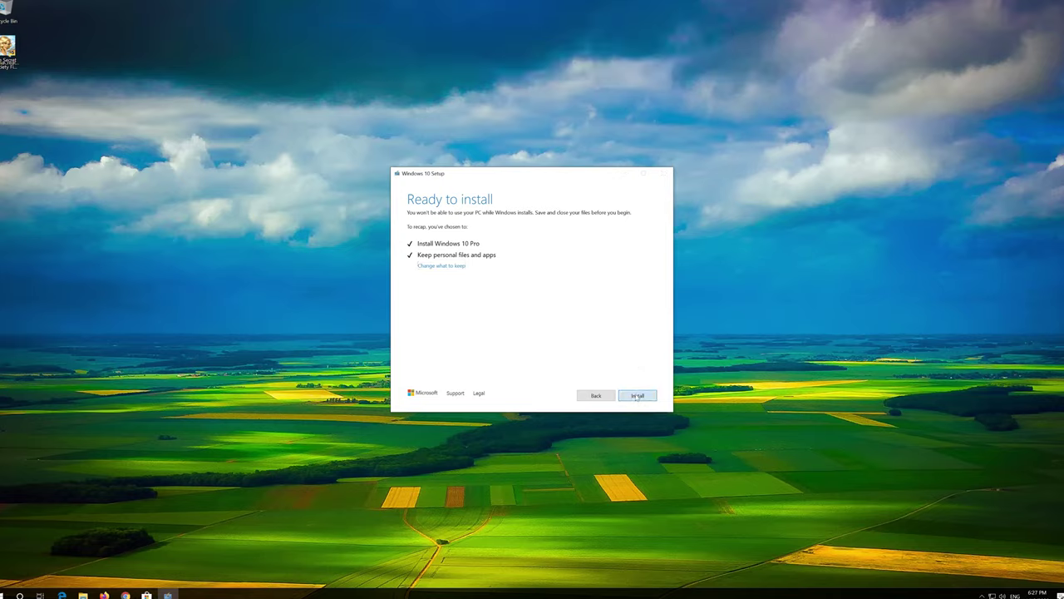